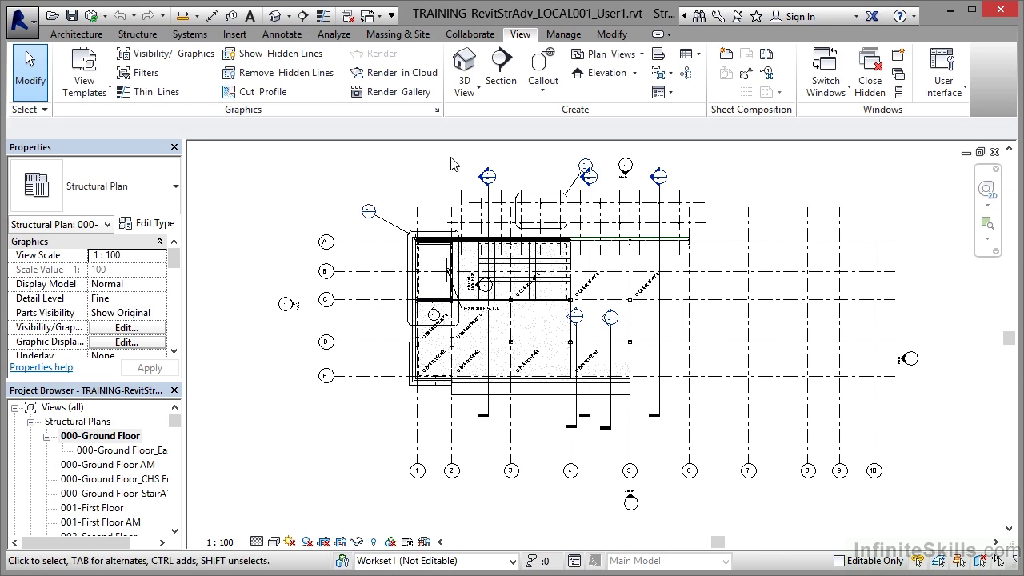
pyautogui.click(470, 34)
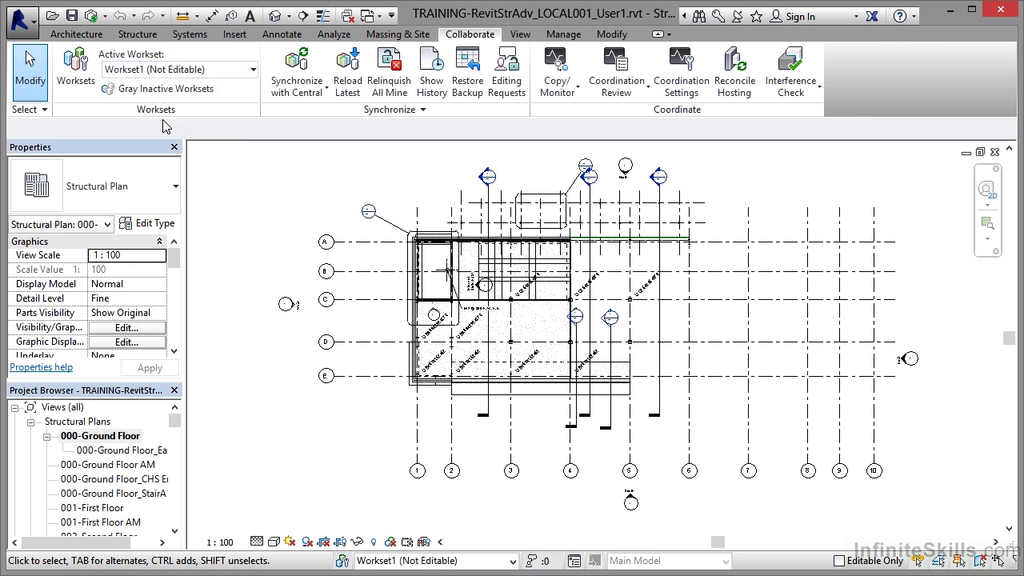
pyautogui.click(253, 69)
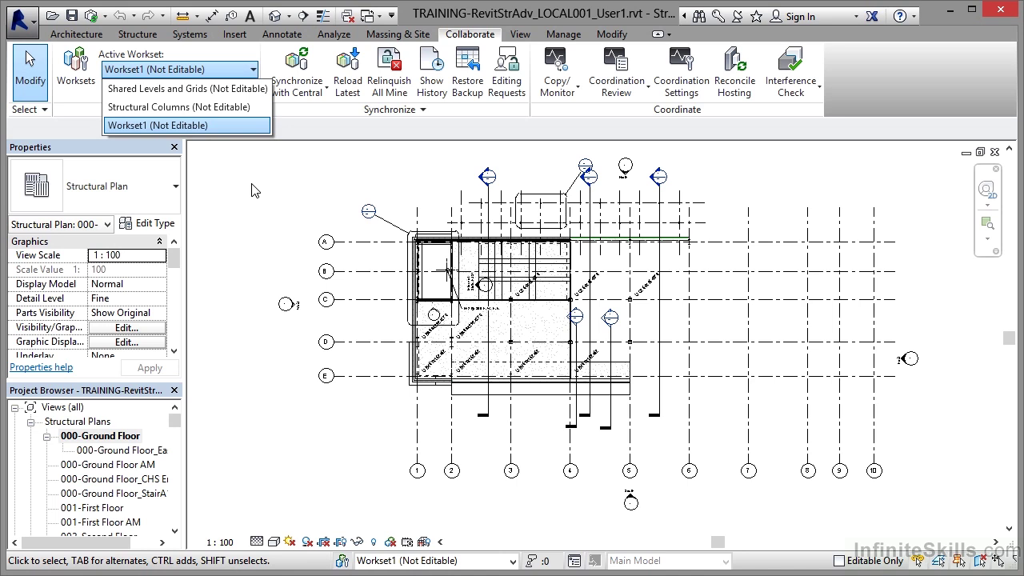
pyautogui.click(392, 95)
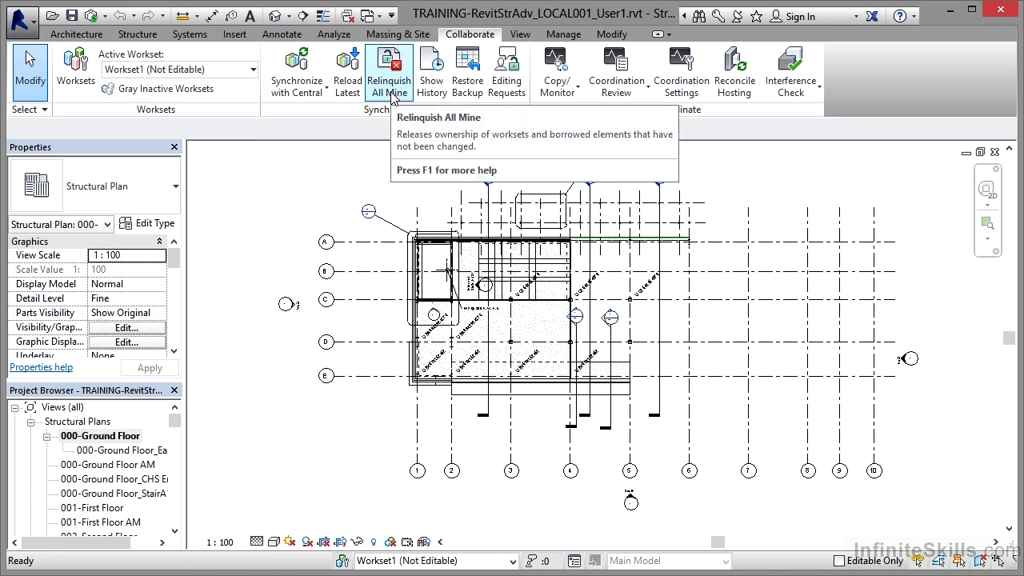
pyautogui.click(21, 22)
pyautogui.click(249, 530)
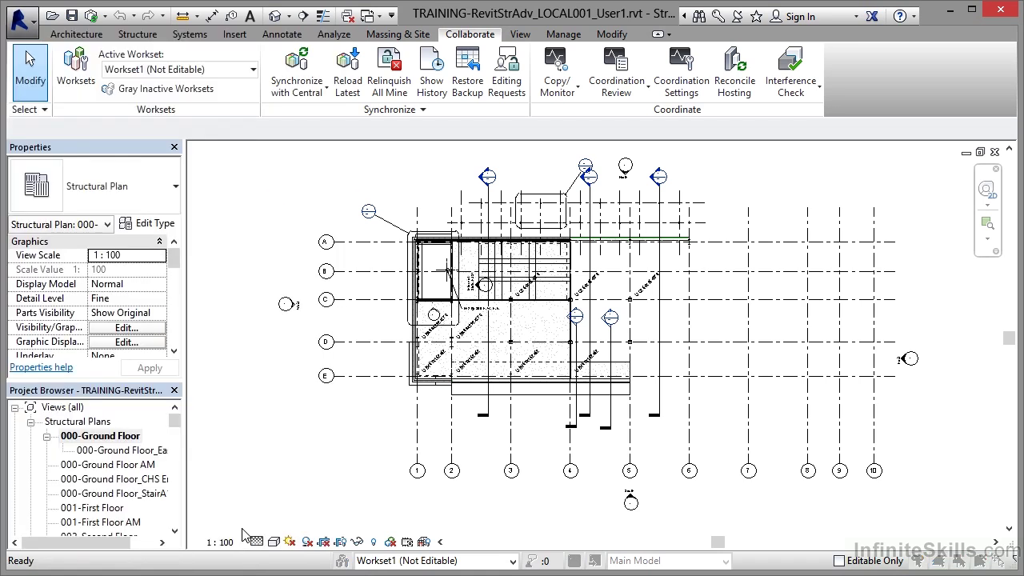
pyautogui.doubleClick(498, 172)
pyautogui.click(643, 493)
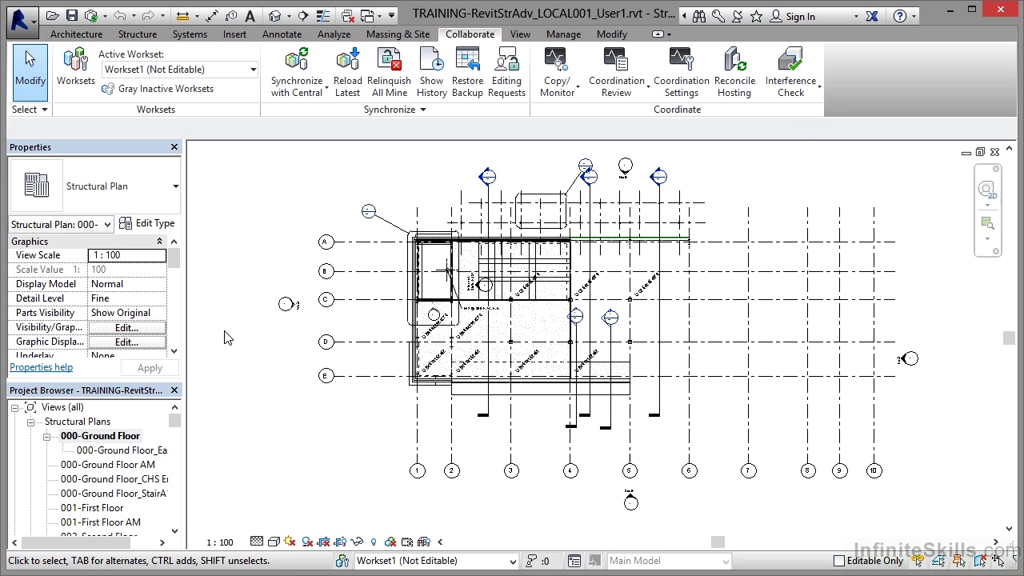
# Step: In the Worksets dialog, set Structural Columns to Editable: Yes and confirm
pyautogui.click(76, 88)
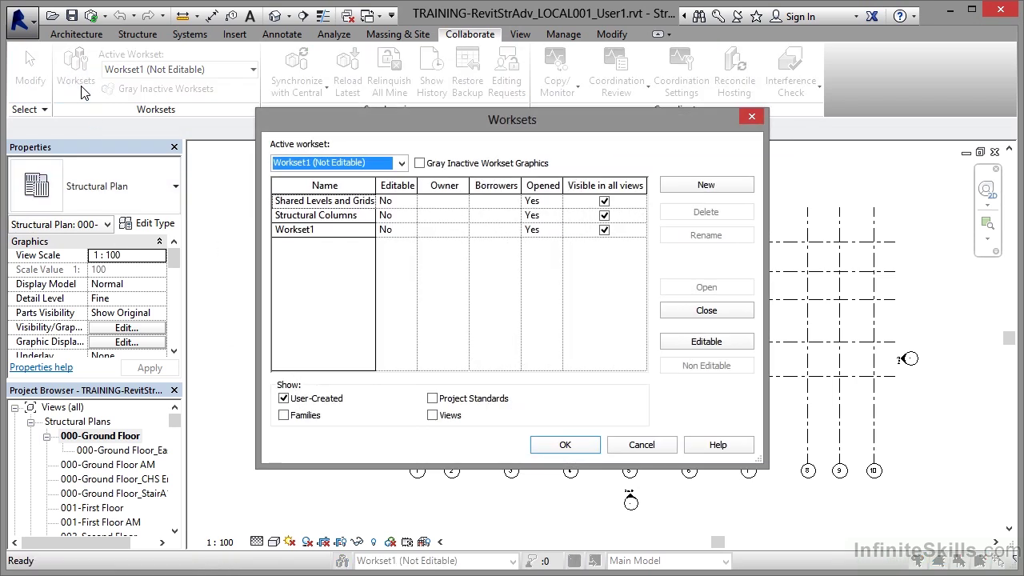
pyautogui.click(409, 215)
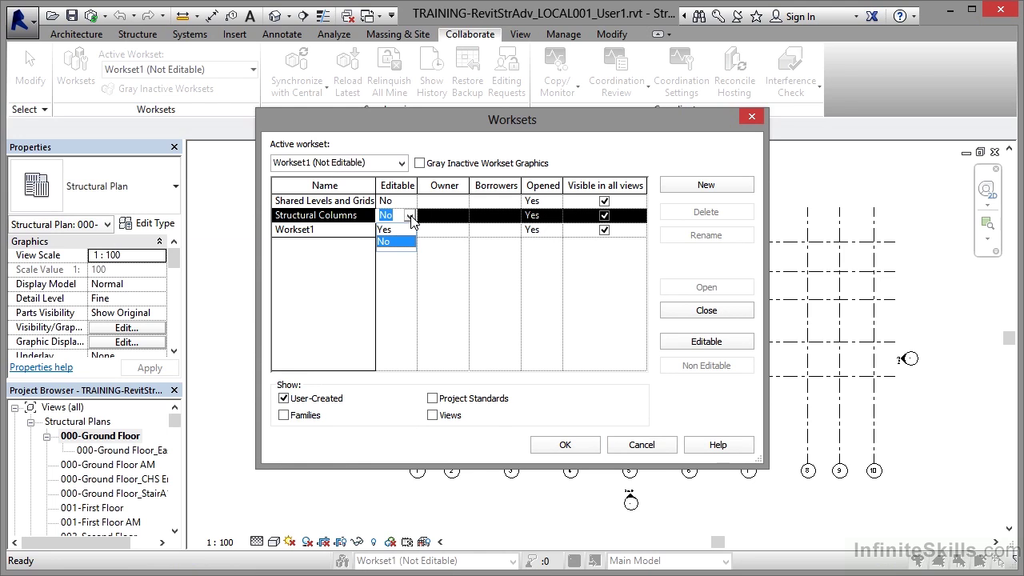
pyautogui.click(396, 230)
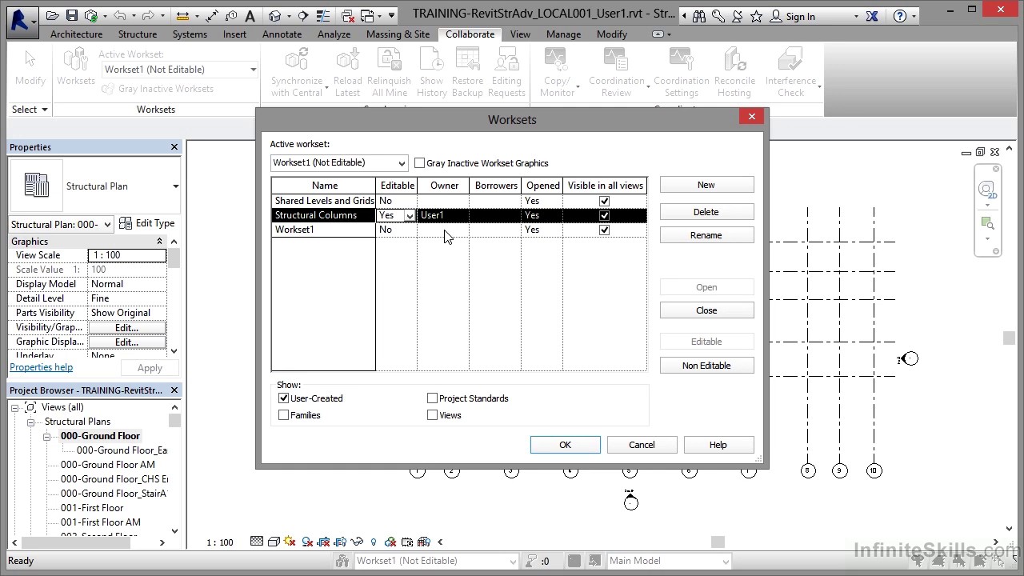
pyautogui.click(560, 450)
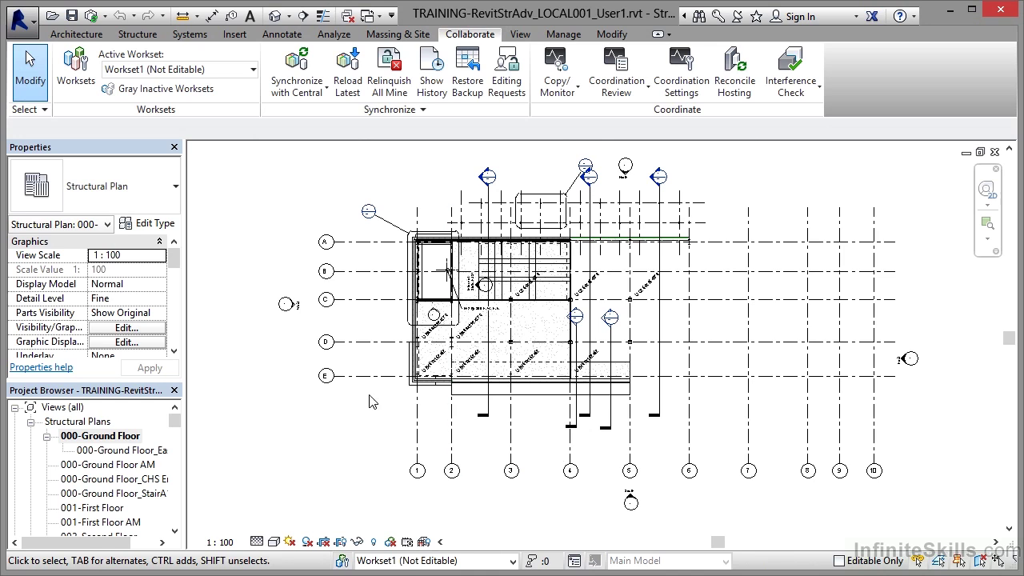
# Step: Choose Structural Columns from the Active Workset dropdown on the Collaborate tab
pyautogui.click(248, 70)
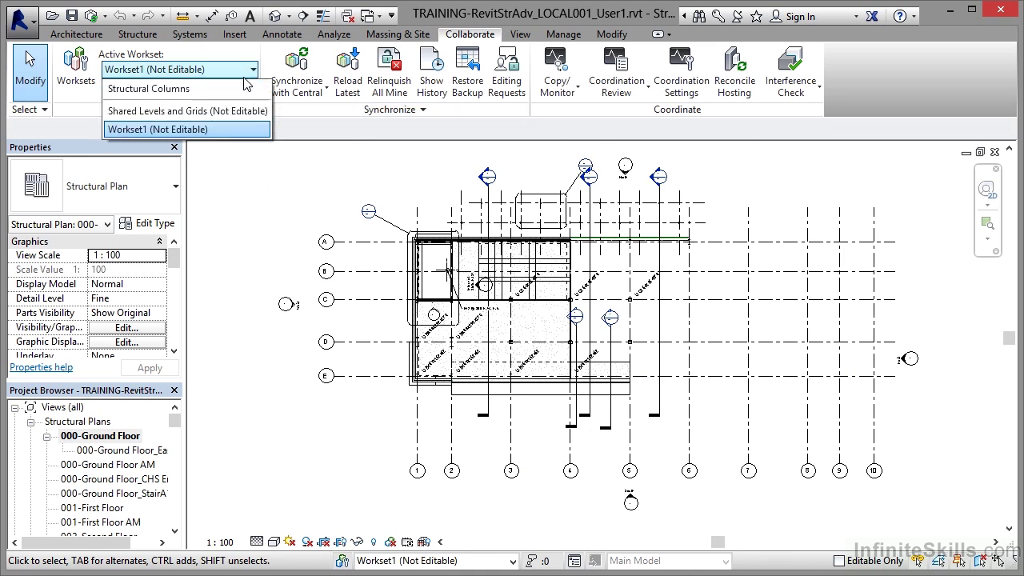
pyautogui.click(184, 91)
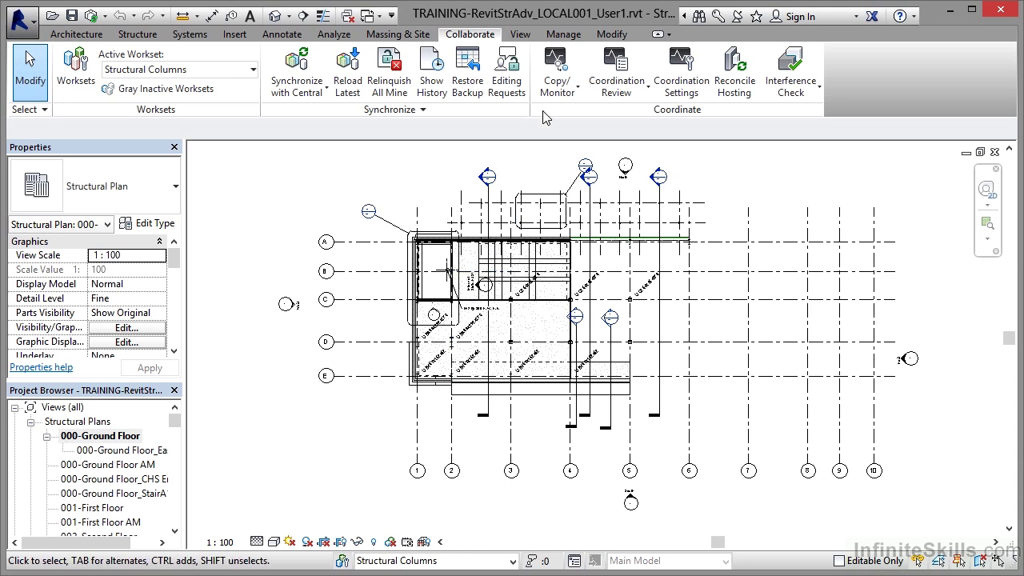
# Step: Close the 3D, 003-Third Floor and 001-First Floor views, leaving only 000-Ground Floor open
pyautogui.click(520, 34)
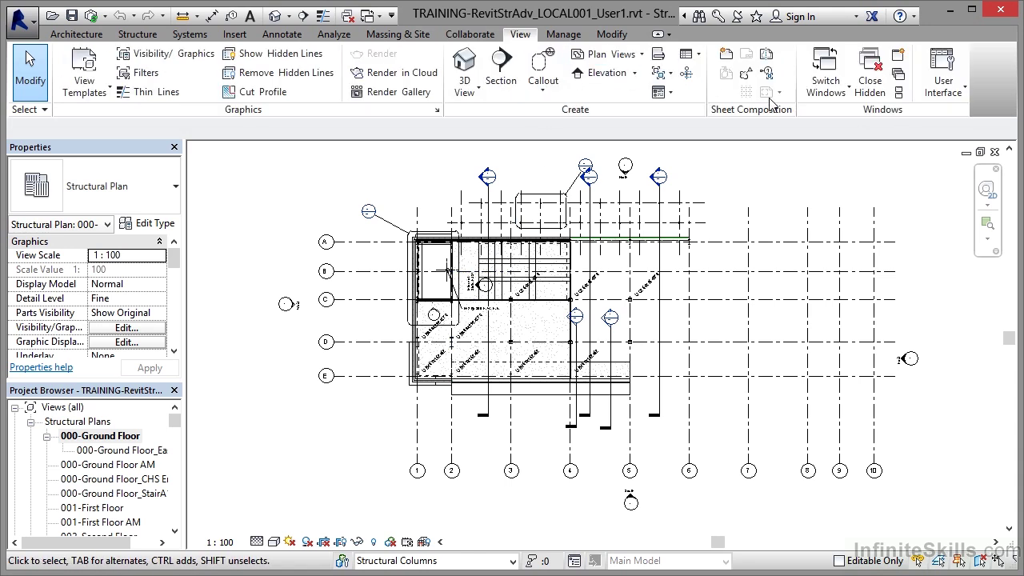
pyautogui.click(827, 97)
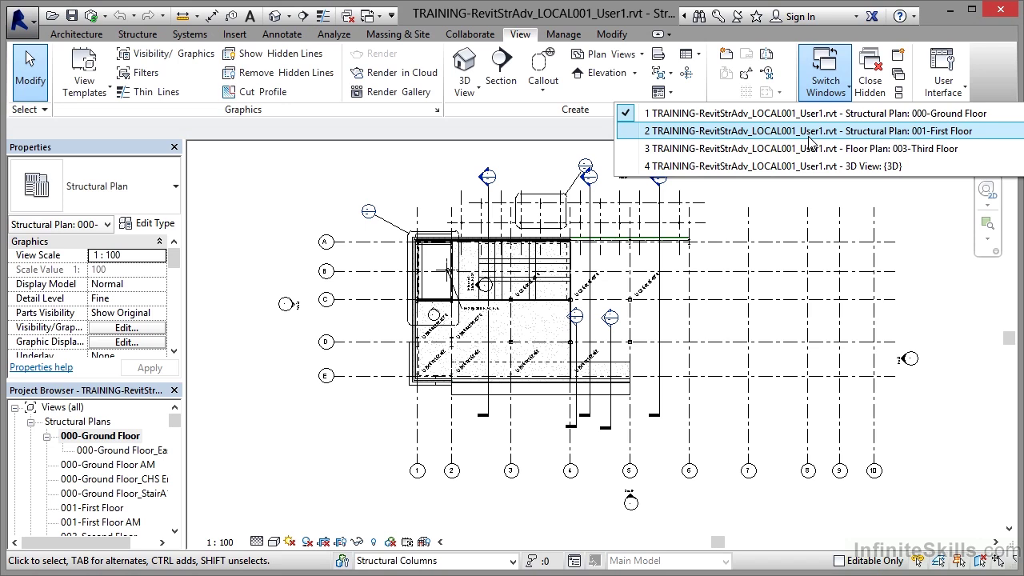
pyautogui.click(805, 167)
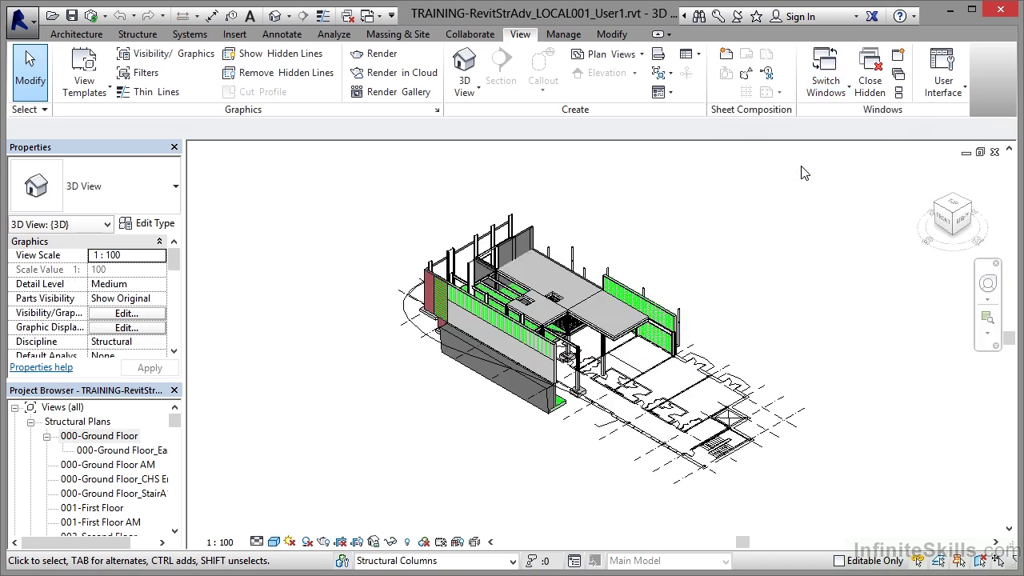
pyautogui.click(995, 153)
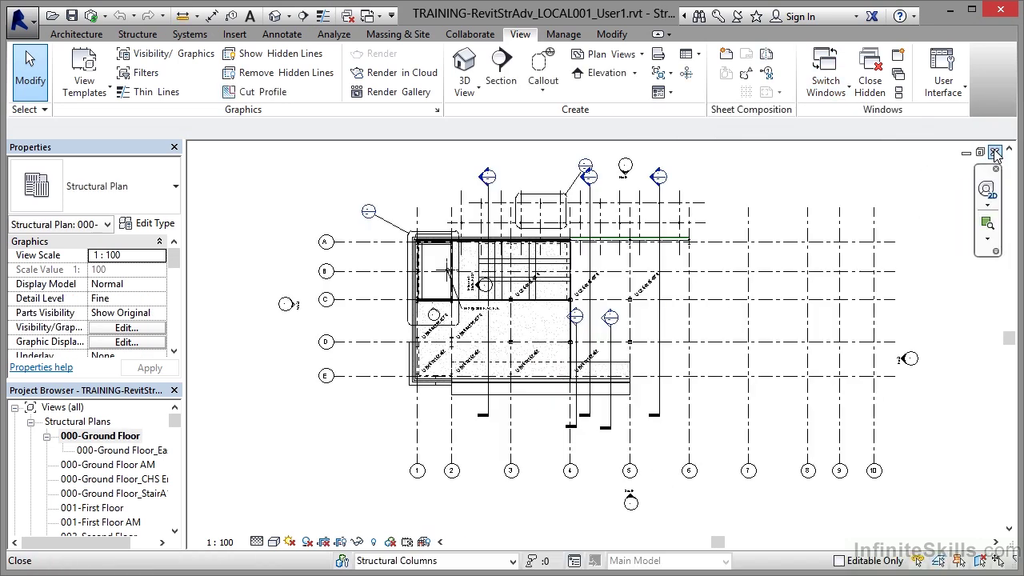
pyautogui.click(826, 84)
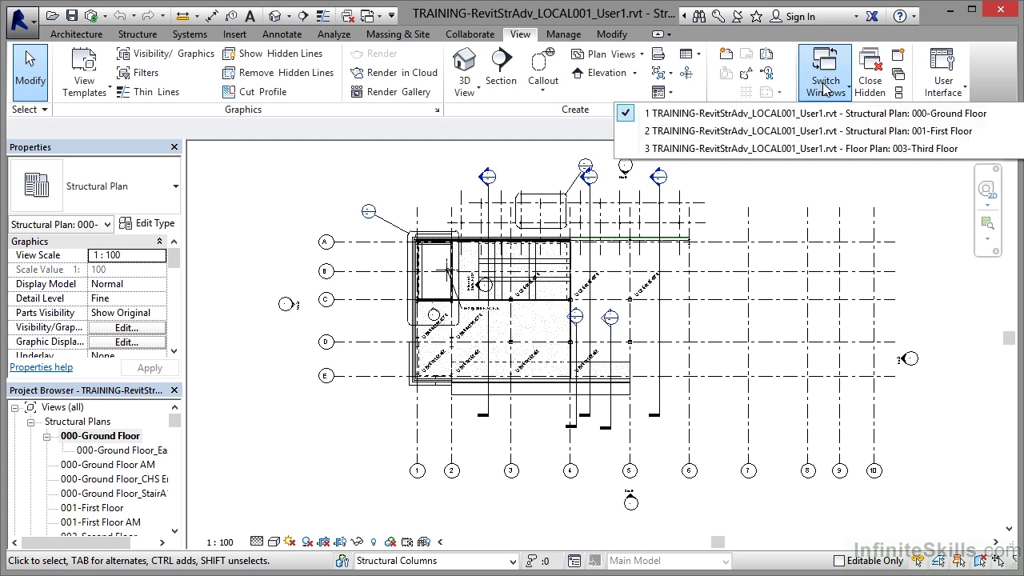
pyautogui.click(828, 150)
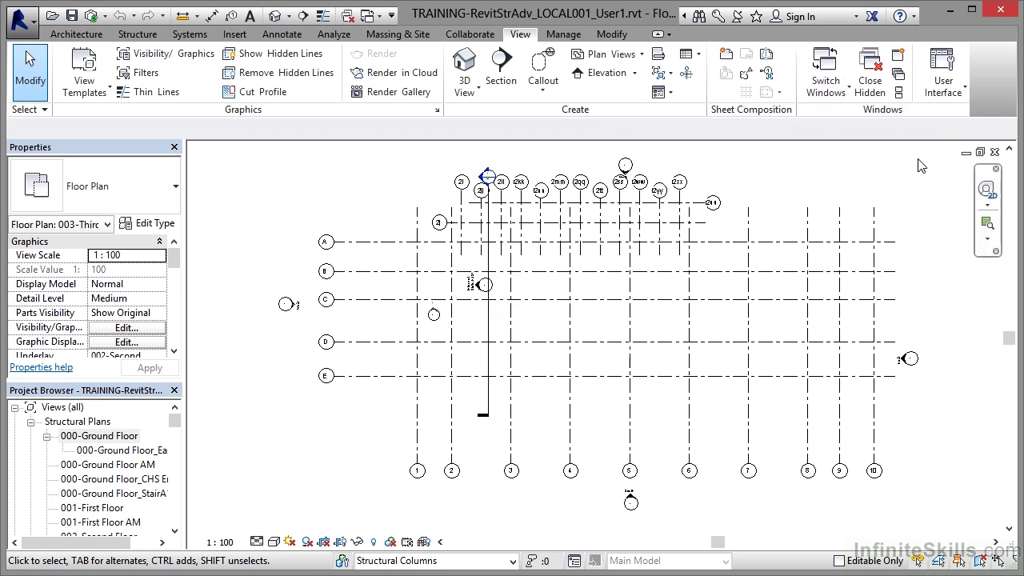
pyautogui.click(994, 152)
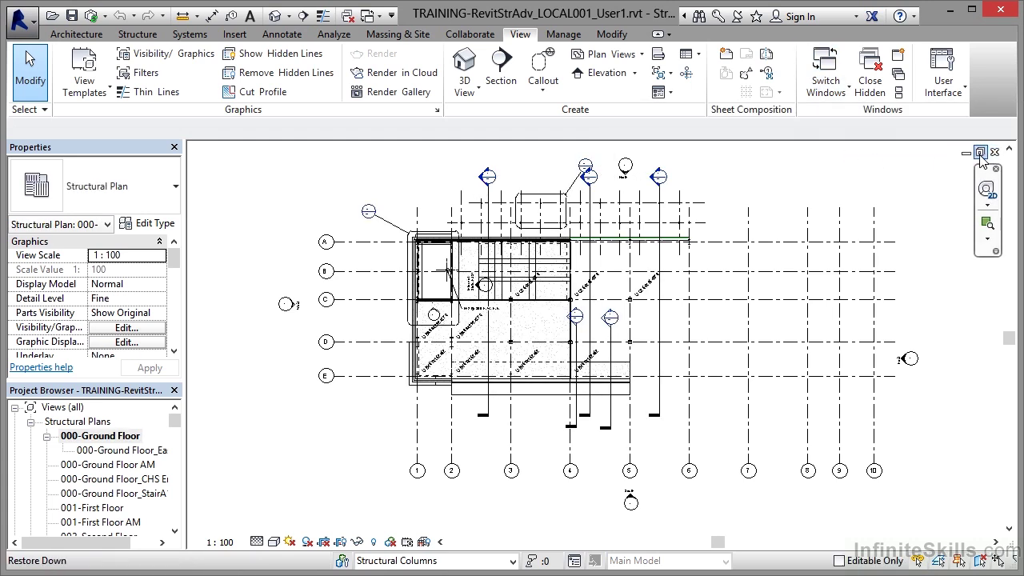
pyautogui.click(826, 80)
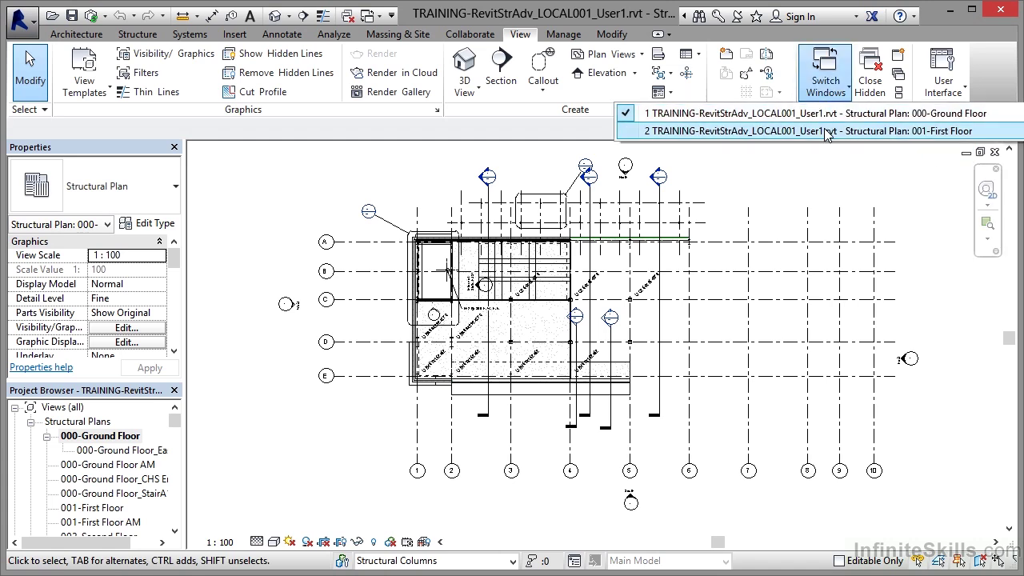
pyautogui.click(945, 133)
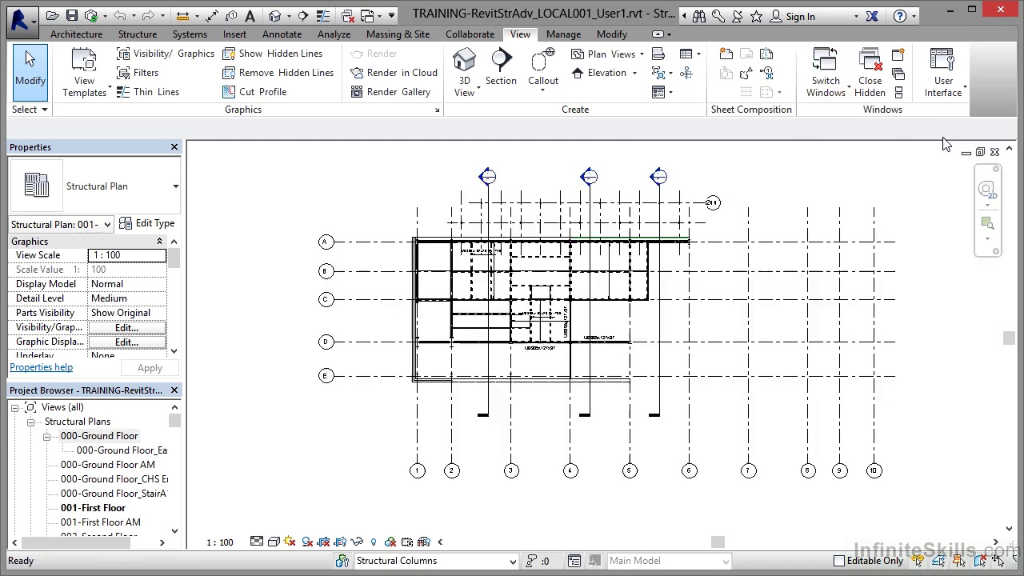
pyautogui.click(995, 152)
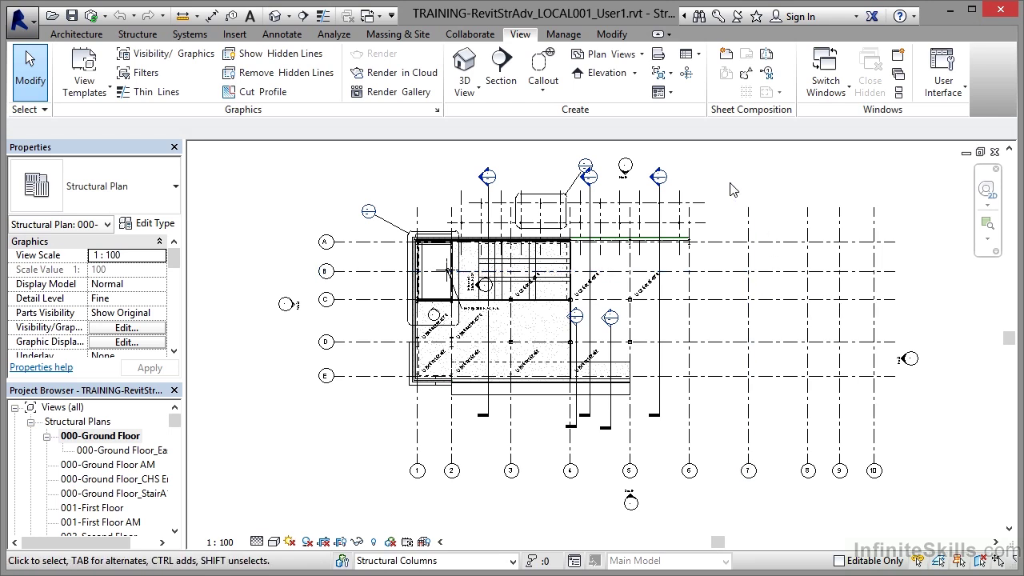
# Step: Check the Starting View is Structural Plan: 000-Ground Floor, then cancel without changes
pyautogui.click(564, 34)
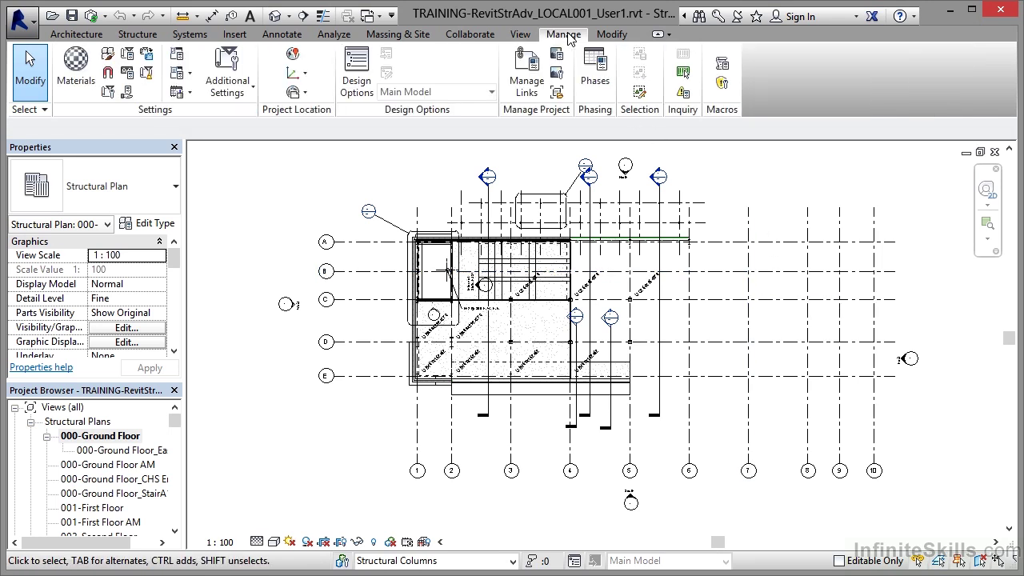
pyautogui.click(558, 93)
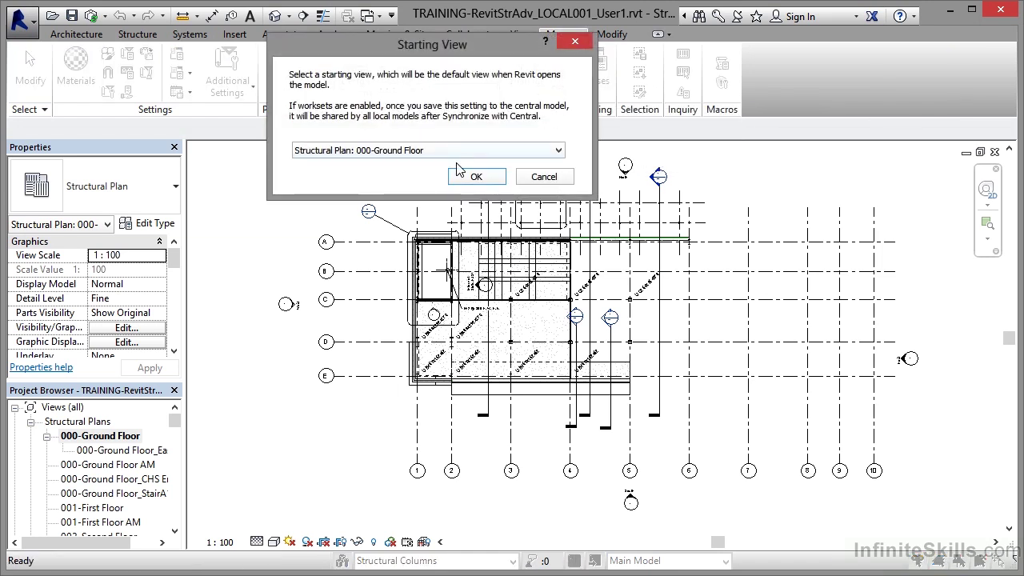
pyautogui.click(560, 152)
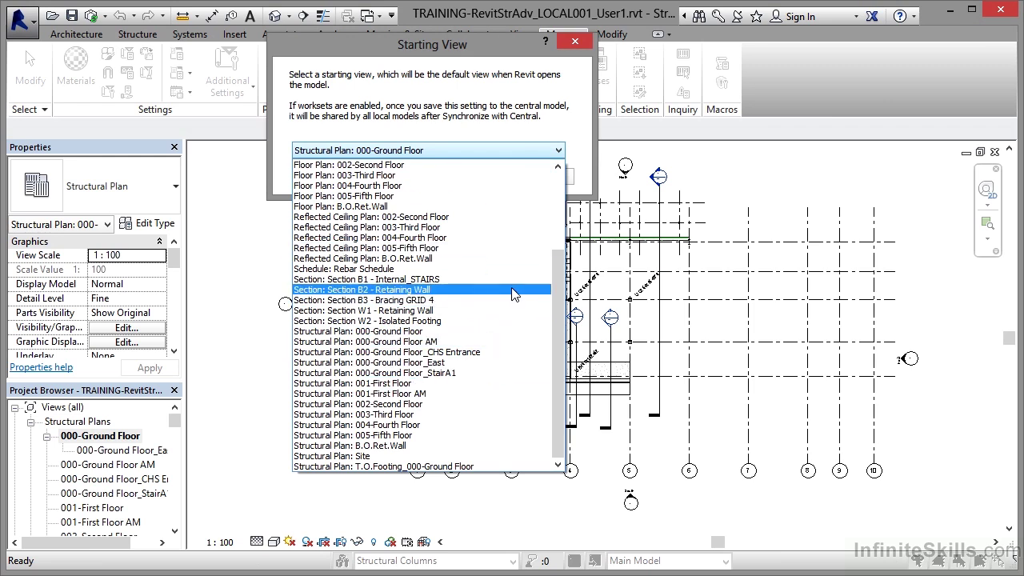
pyautogui.click(749, 206)
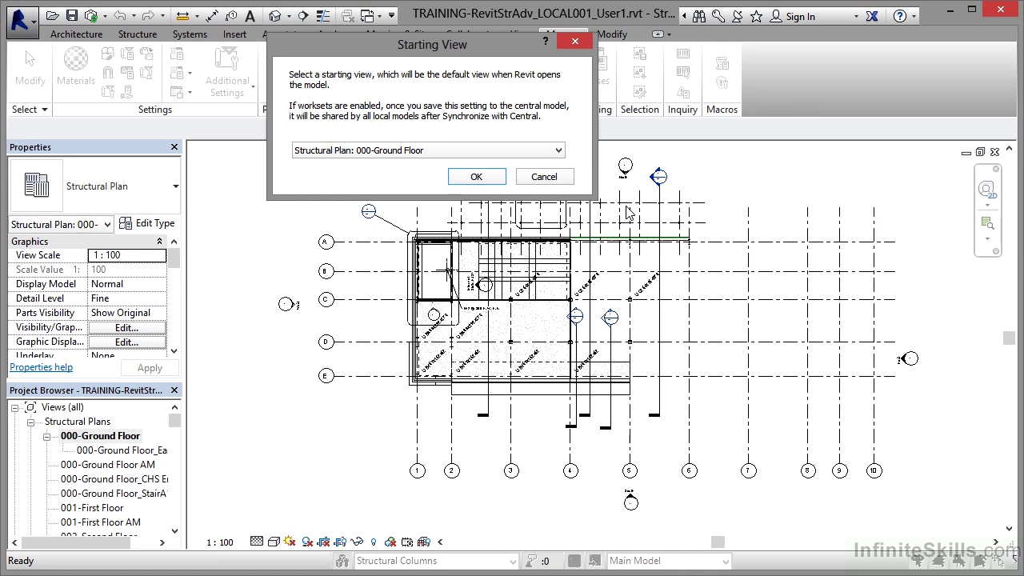
pyautogui.click(549, 179)
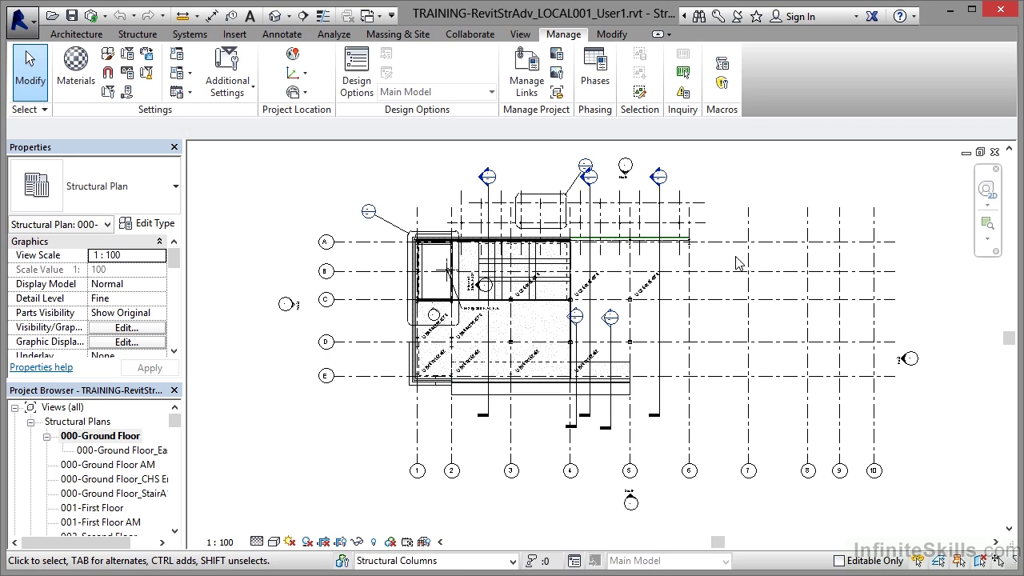
pyautogui.click(52, 18)
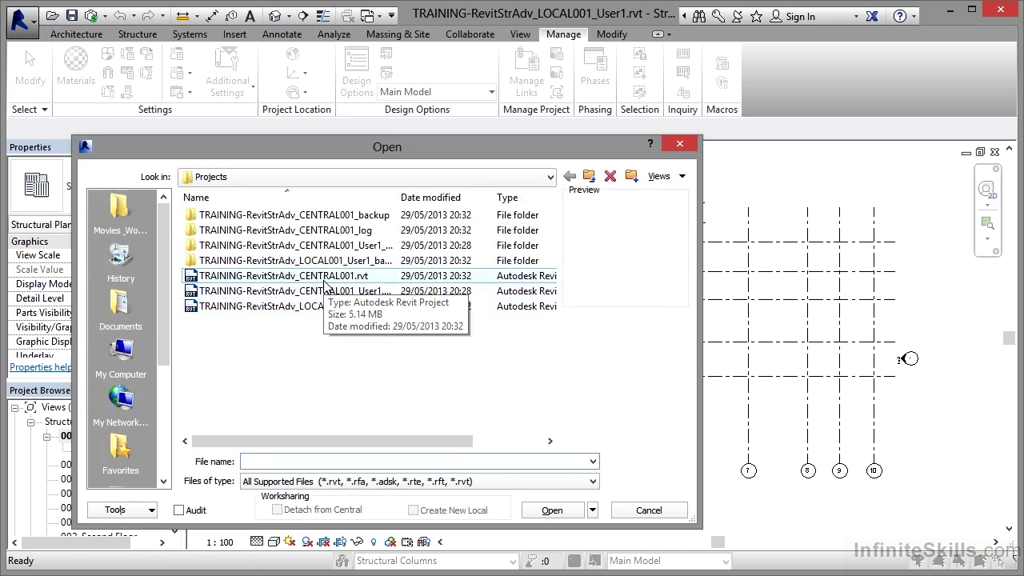
pyautogui.click(324, 280)
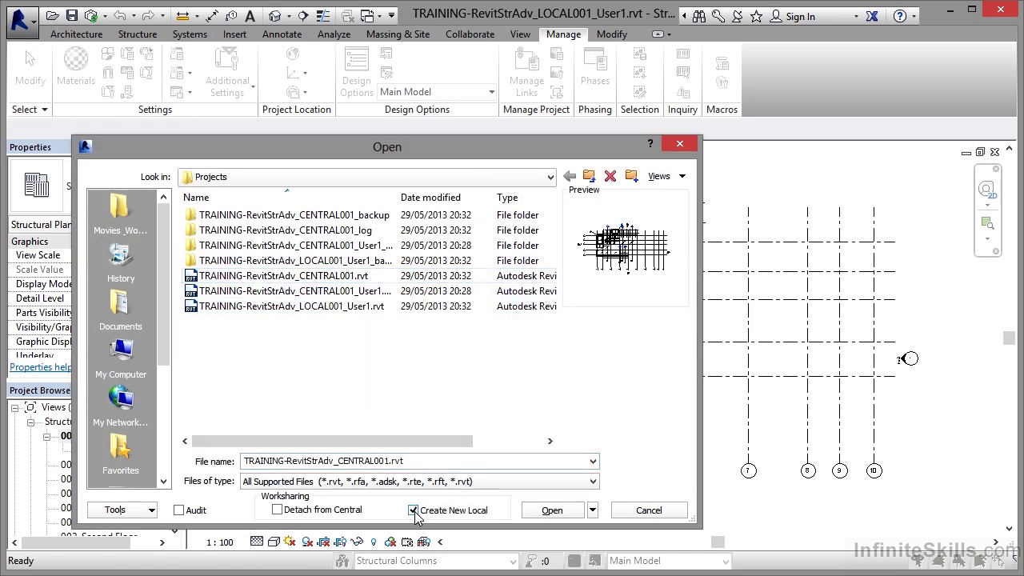
pyautogui.click(413, 510)
pyautogui.click(413, 510)
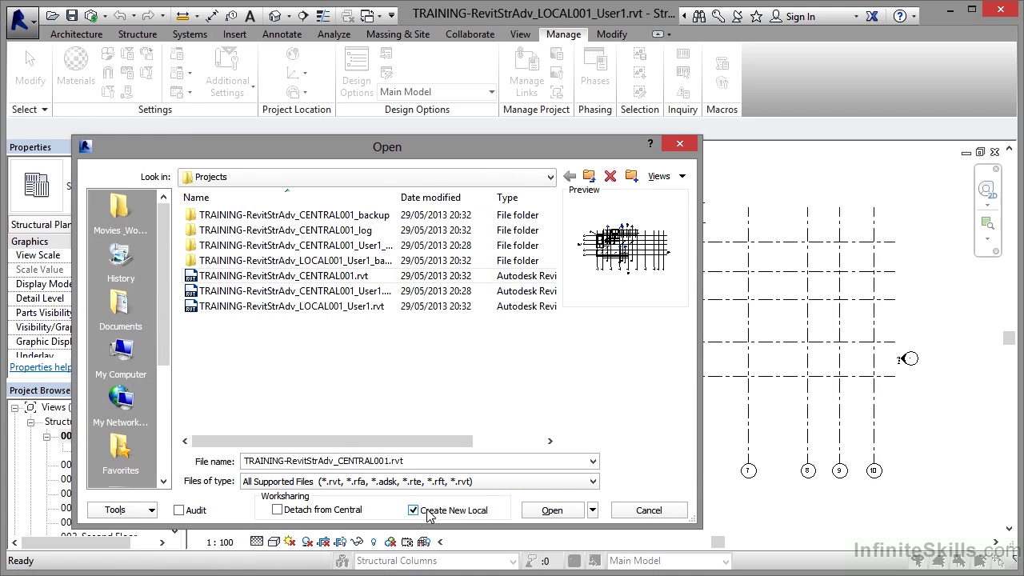
pyautogui.click(644, 512)
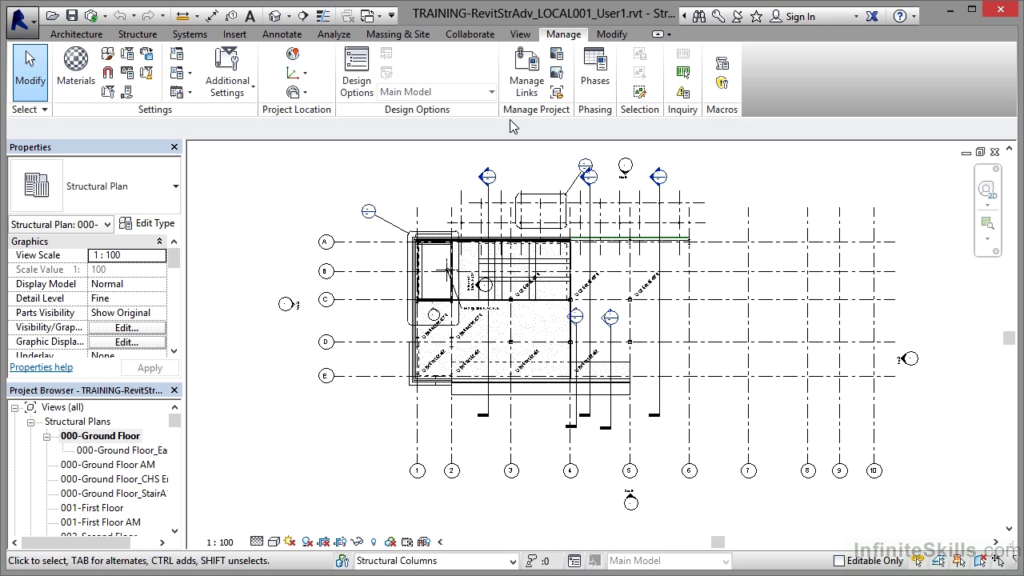
# Step: Open the Active Workset dropdown on the Collaborate tab to see the available worksets
pyautogui.click(470, 35)
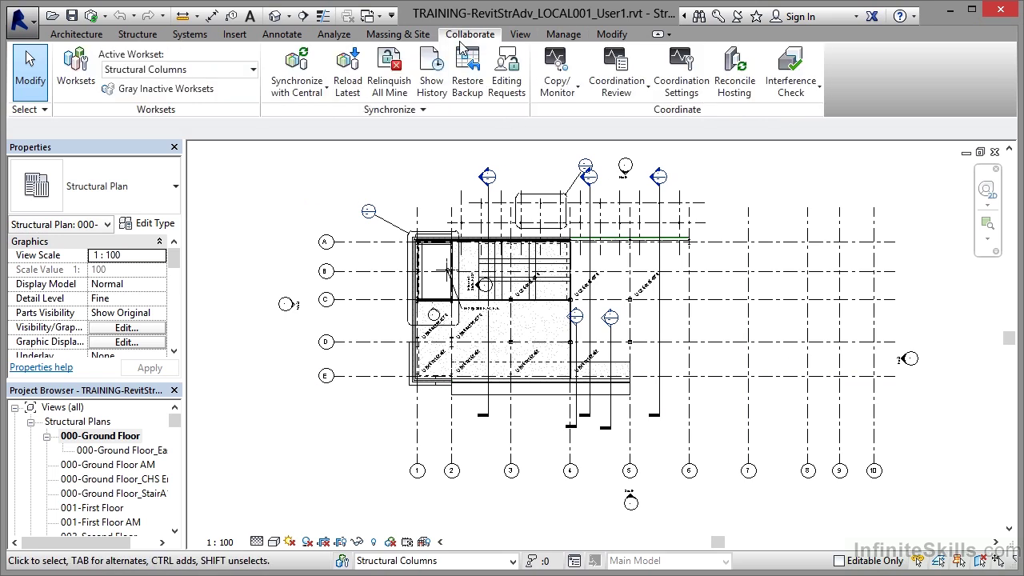
pyautogui.click(253, 70)
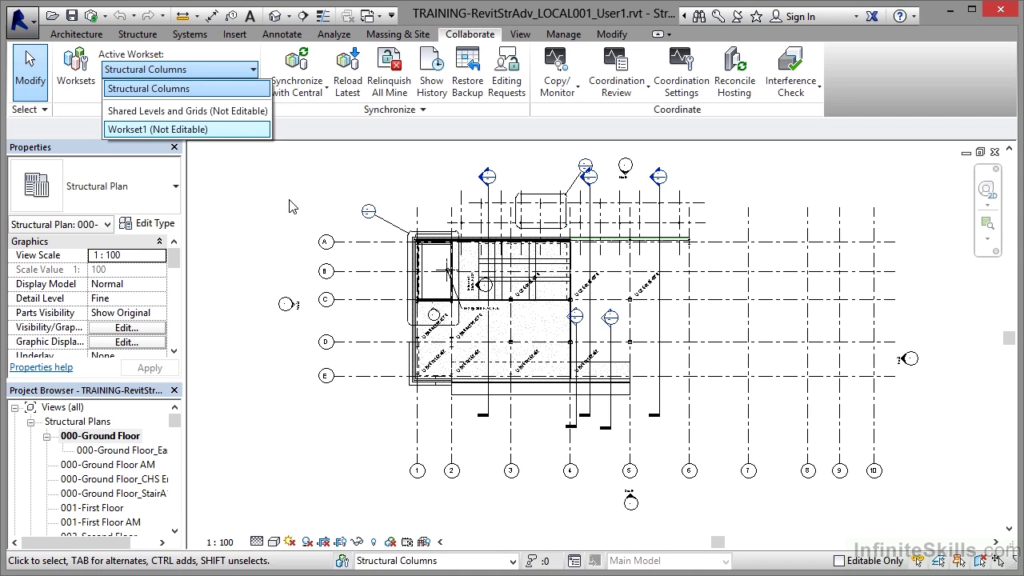
# Step: Close the workset list and run Reload Latest (RL) from the central model
pyautogui.press('Escape')
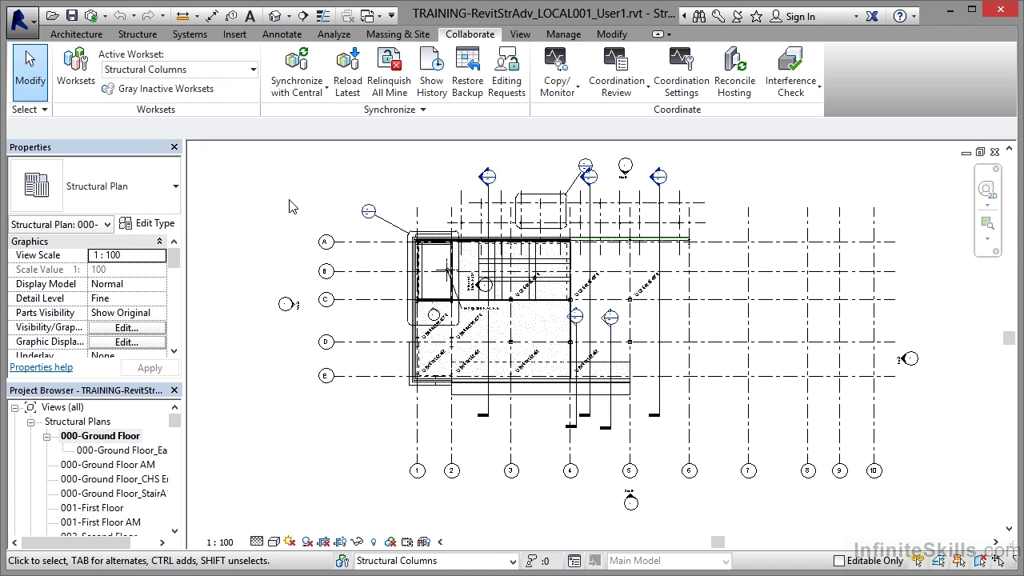
pyautogui.click(326, 91)
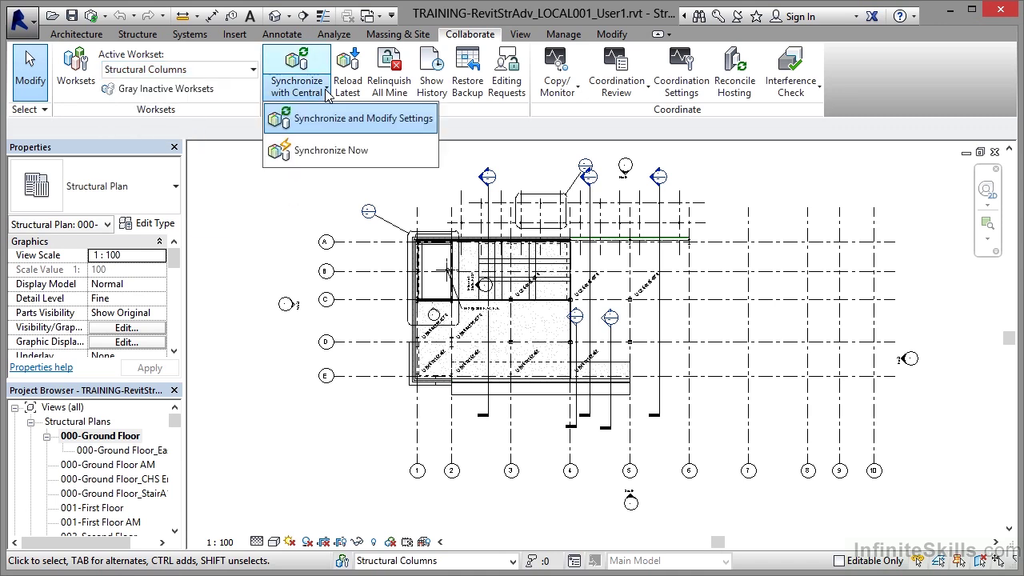
pyautogui.click(308, 196)
pyautogui.press('r')
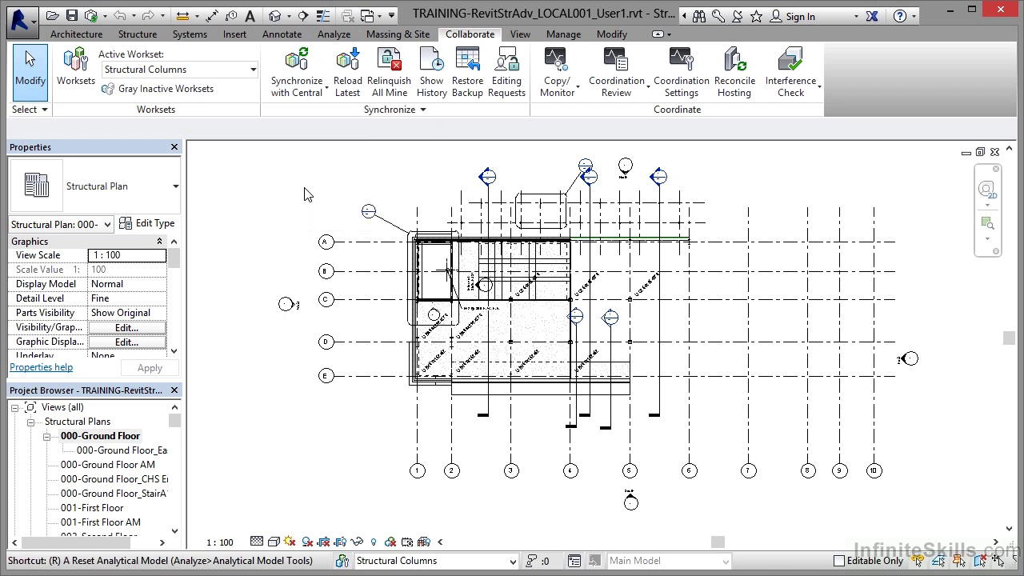
pyautogui.press('l')
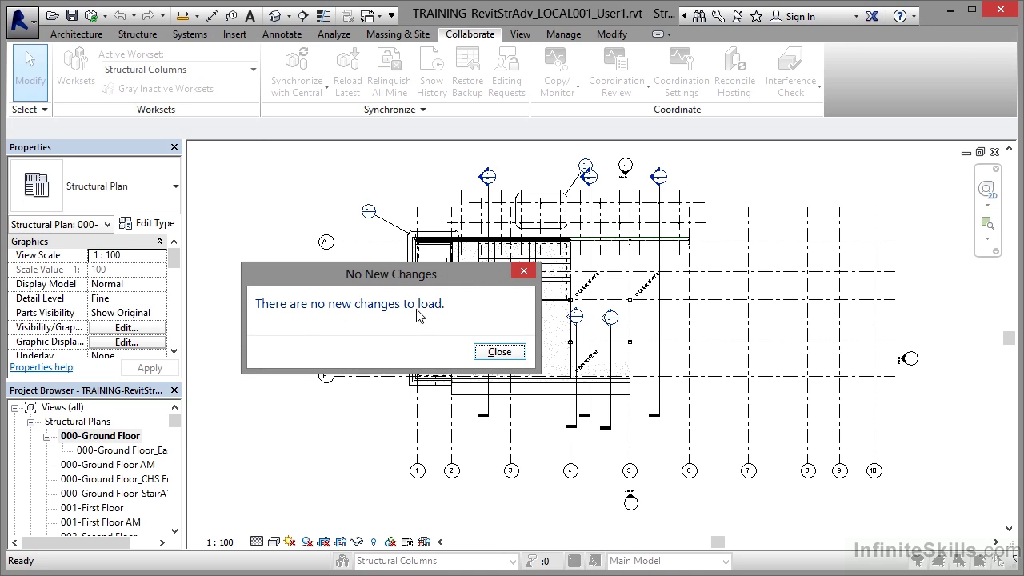
# Step: Close the No New Changes message
pyautogui.click(497, 354)
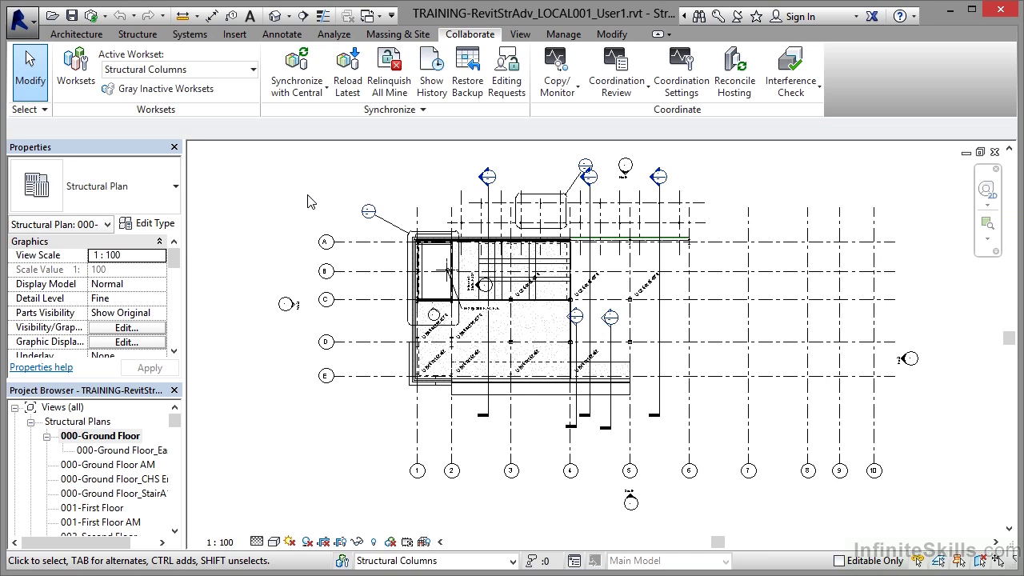
# Step: Open Synchronize and Modify Settings, leaving Compact Central Model unticked
pyautogui.click(326, 86)
pyautogui.click(332, 115)
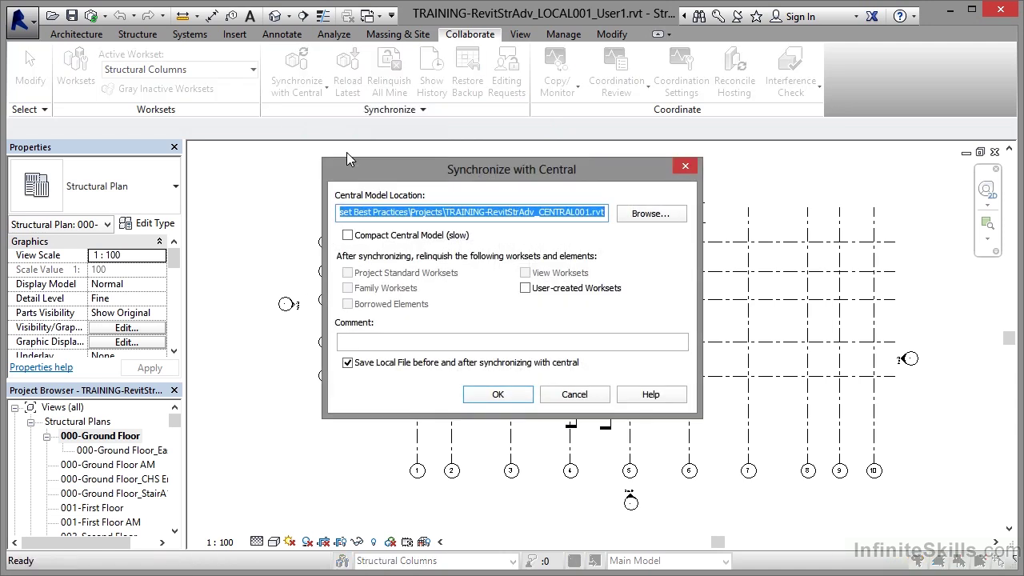
pyautogui.click(347, 235)
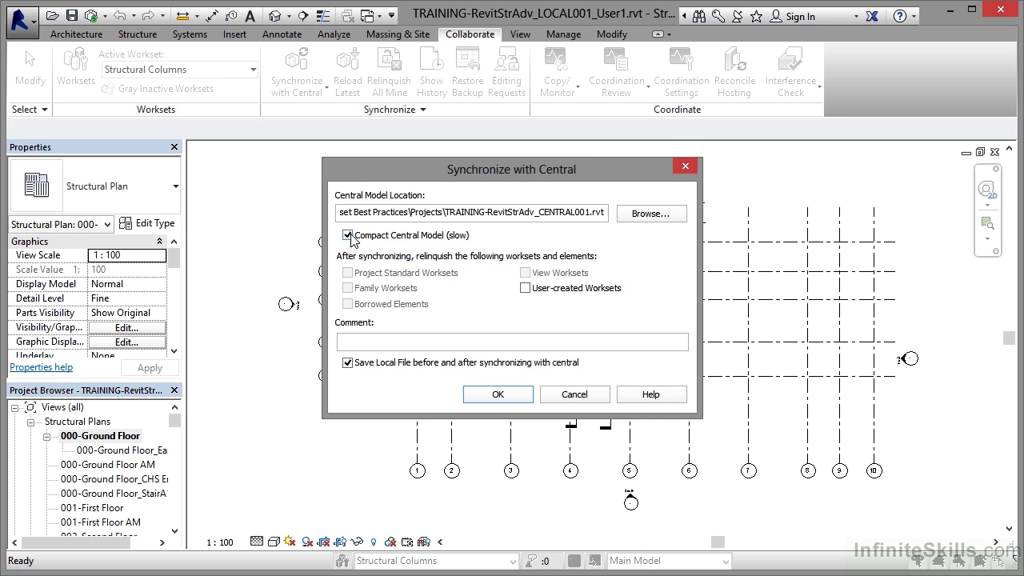
pyautogui.click(348, 235)
# Step: Cancel the Synchronize with Central dialog without synchronizing
pyautogui.click(570, 396)
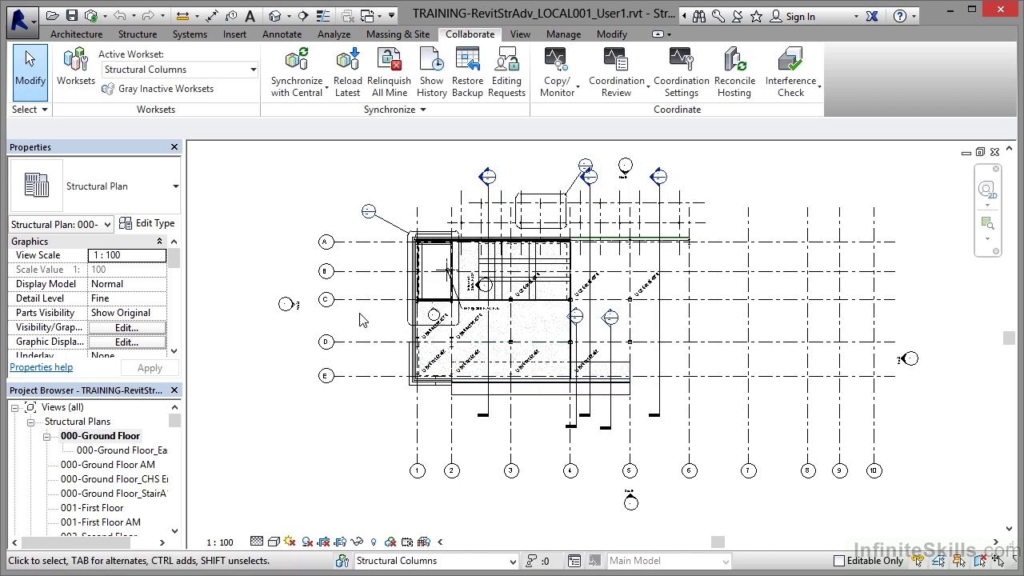